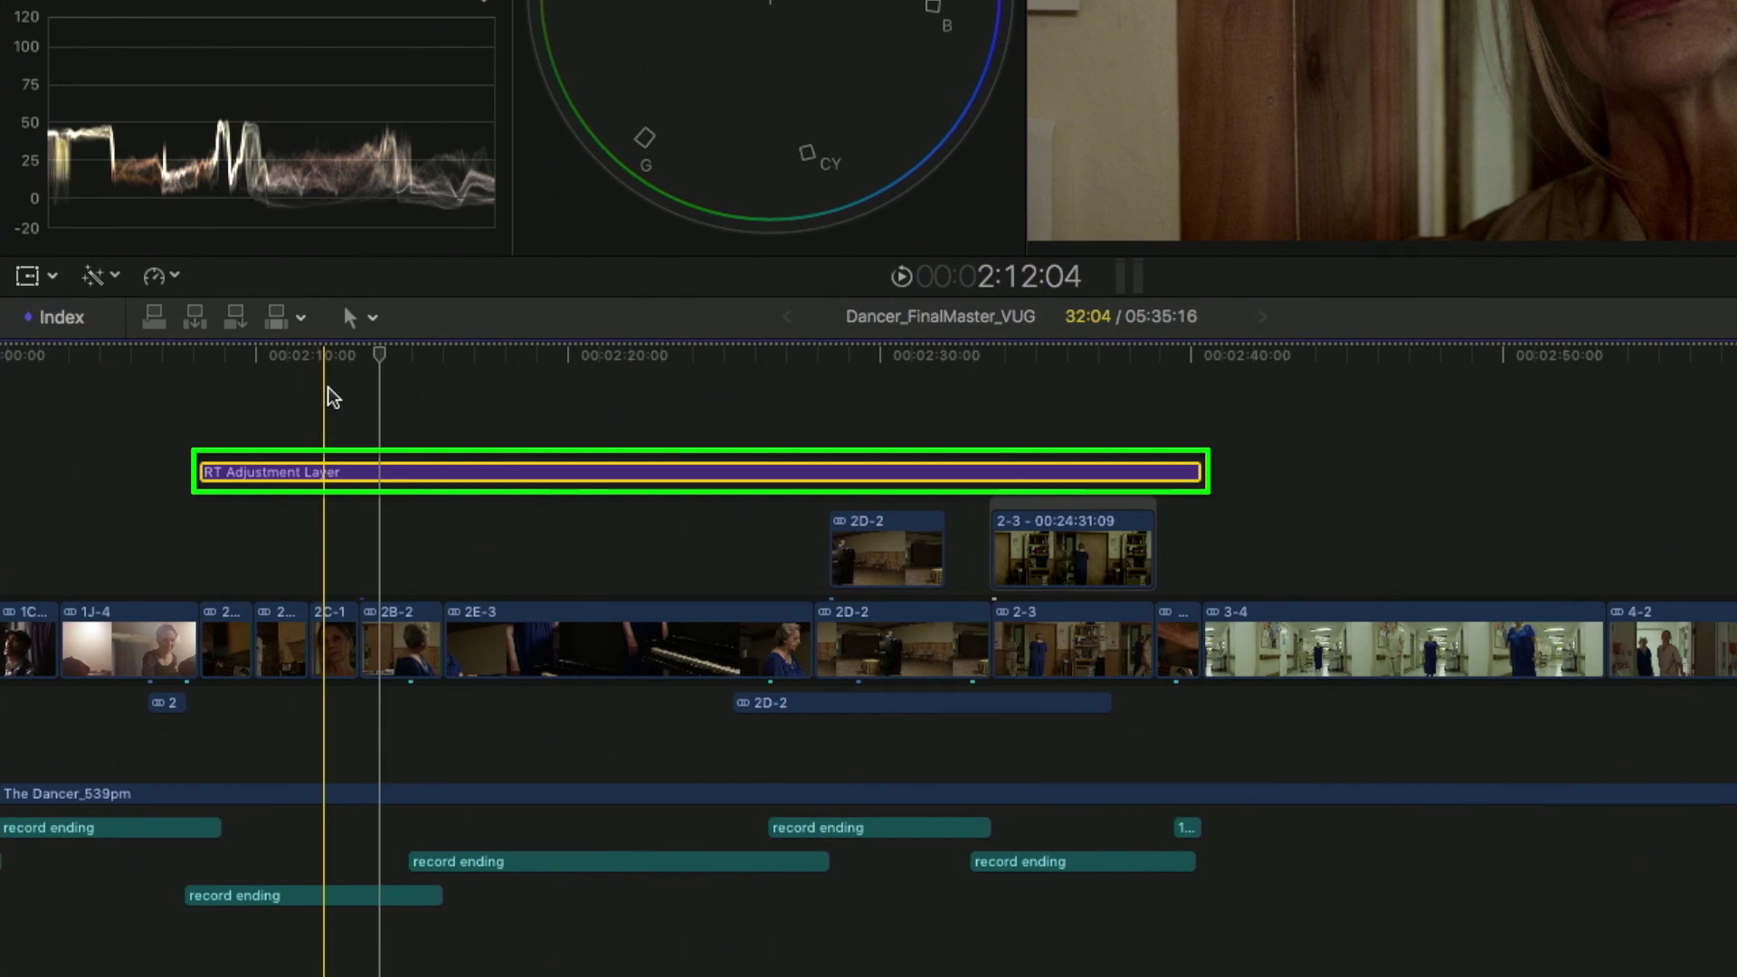
Step: Park the playhead over the RT Adjustment Layer and duplicate it into an audition pick named copy 1
{"action": "left_click", "coordinate": [333, 346]}
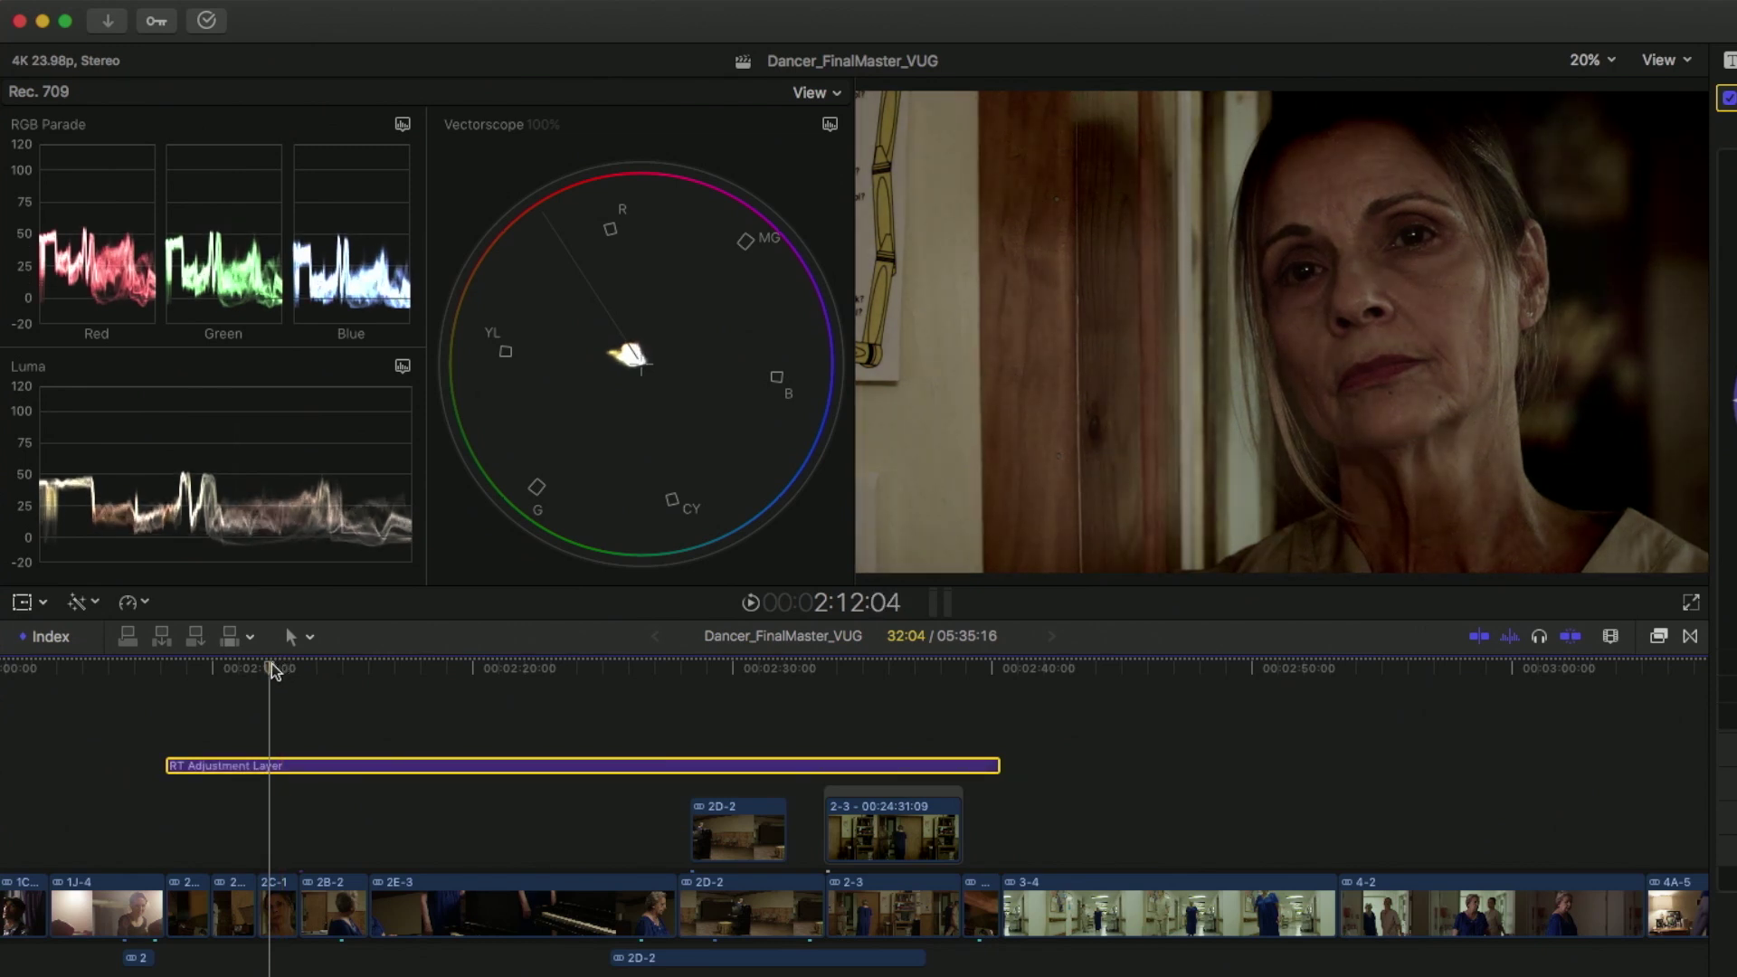
{"action": "key", "text": "v"}
{"action": "key", "text": "v"}
{"action": "key", "text": "v"}
{"action": "key", "text": "v"}
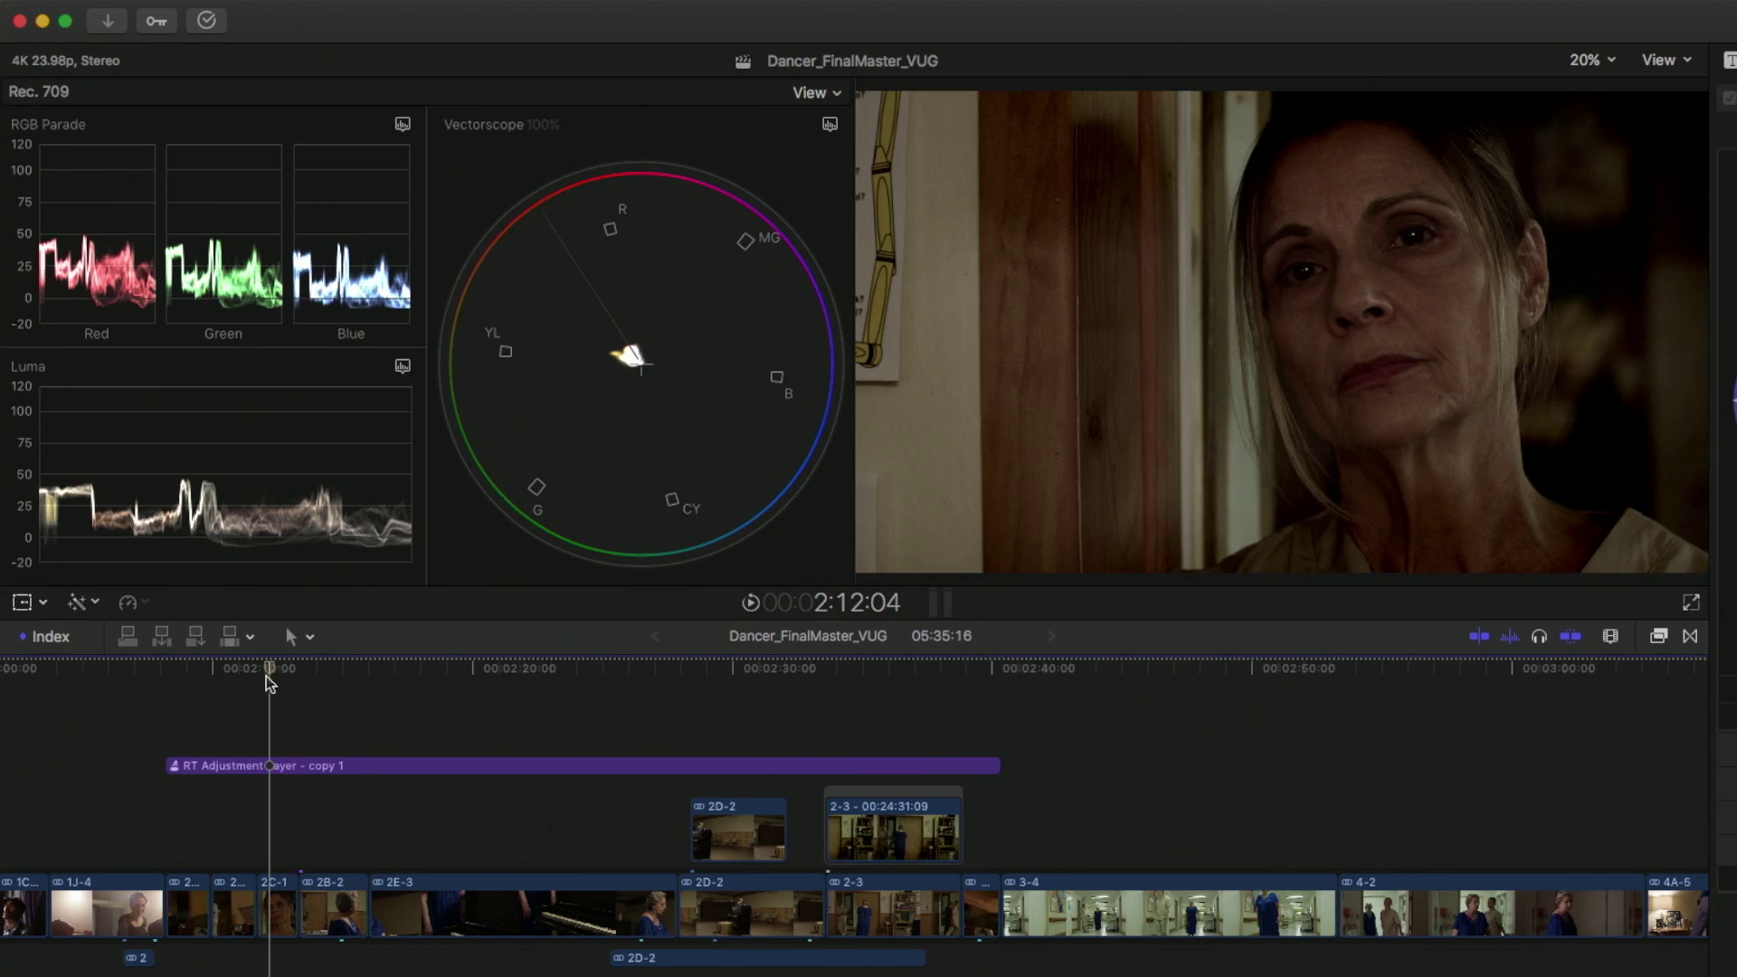
Step: Open the copy 1 audition and flip between the original and copy 1 grades to compare them
{"action": "left_click", "coordinate": [264, 769]}
{"action": "key", "text": "ctrl+d"}
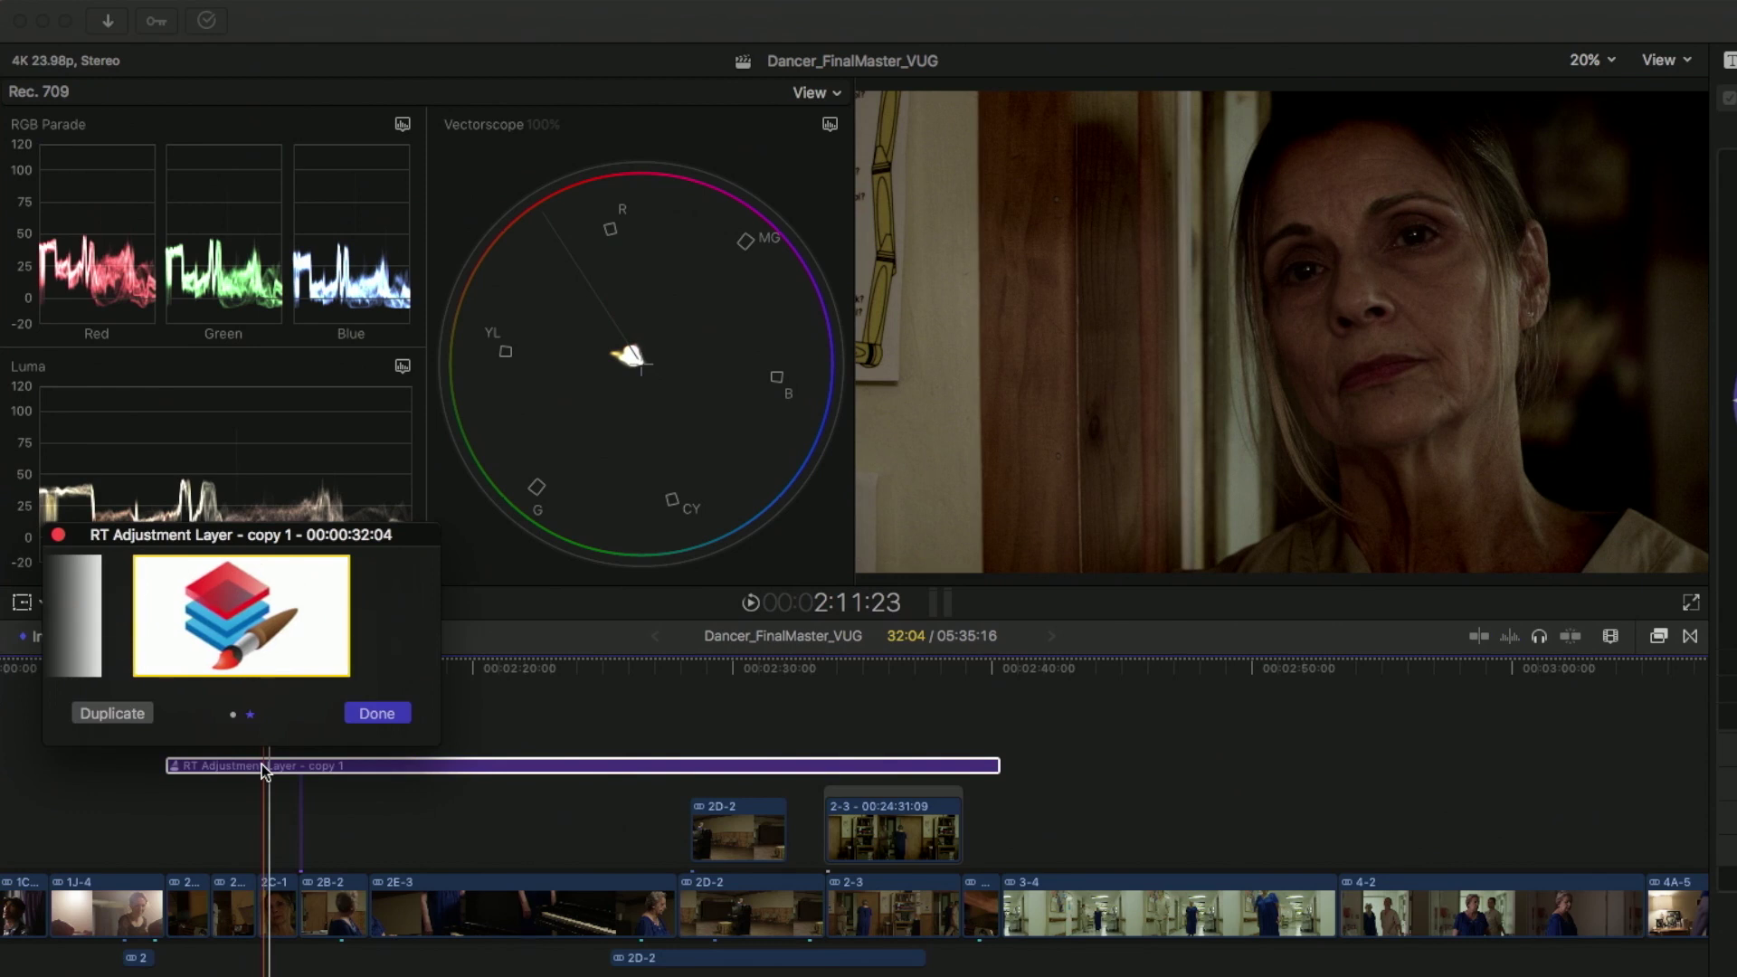
{"action": "key", "text": "Left"}
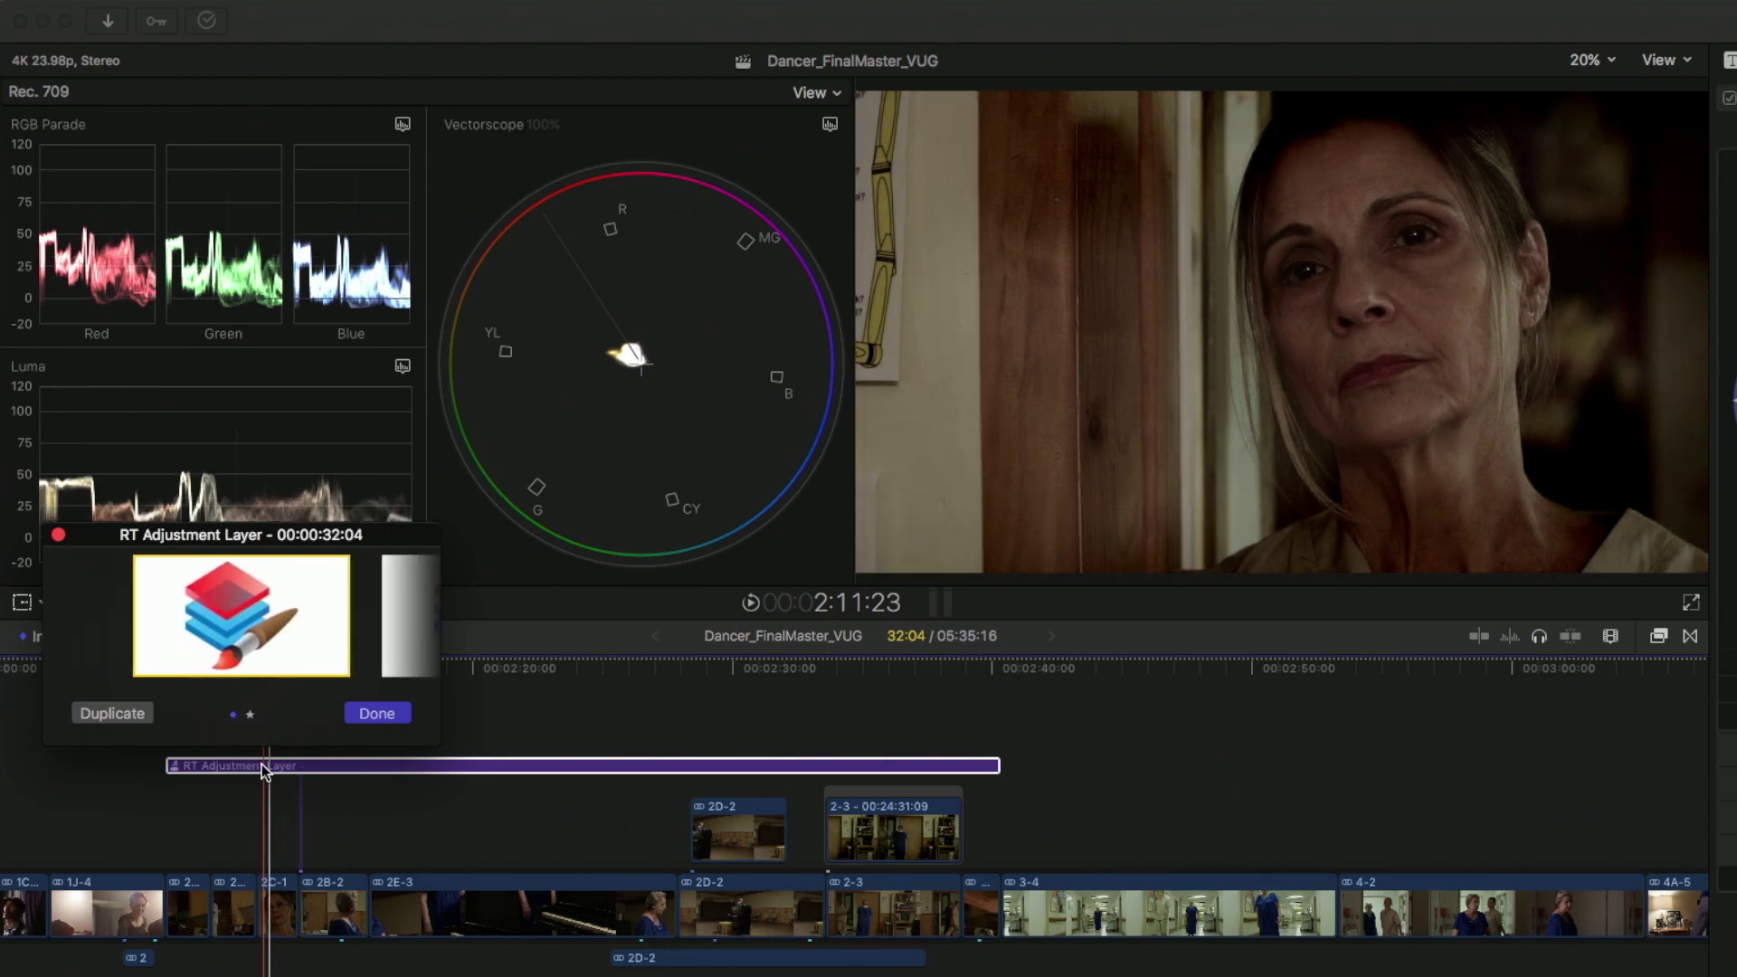
{"action": "key", "text": "Right"}
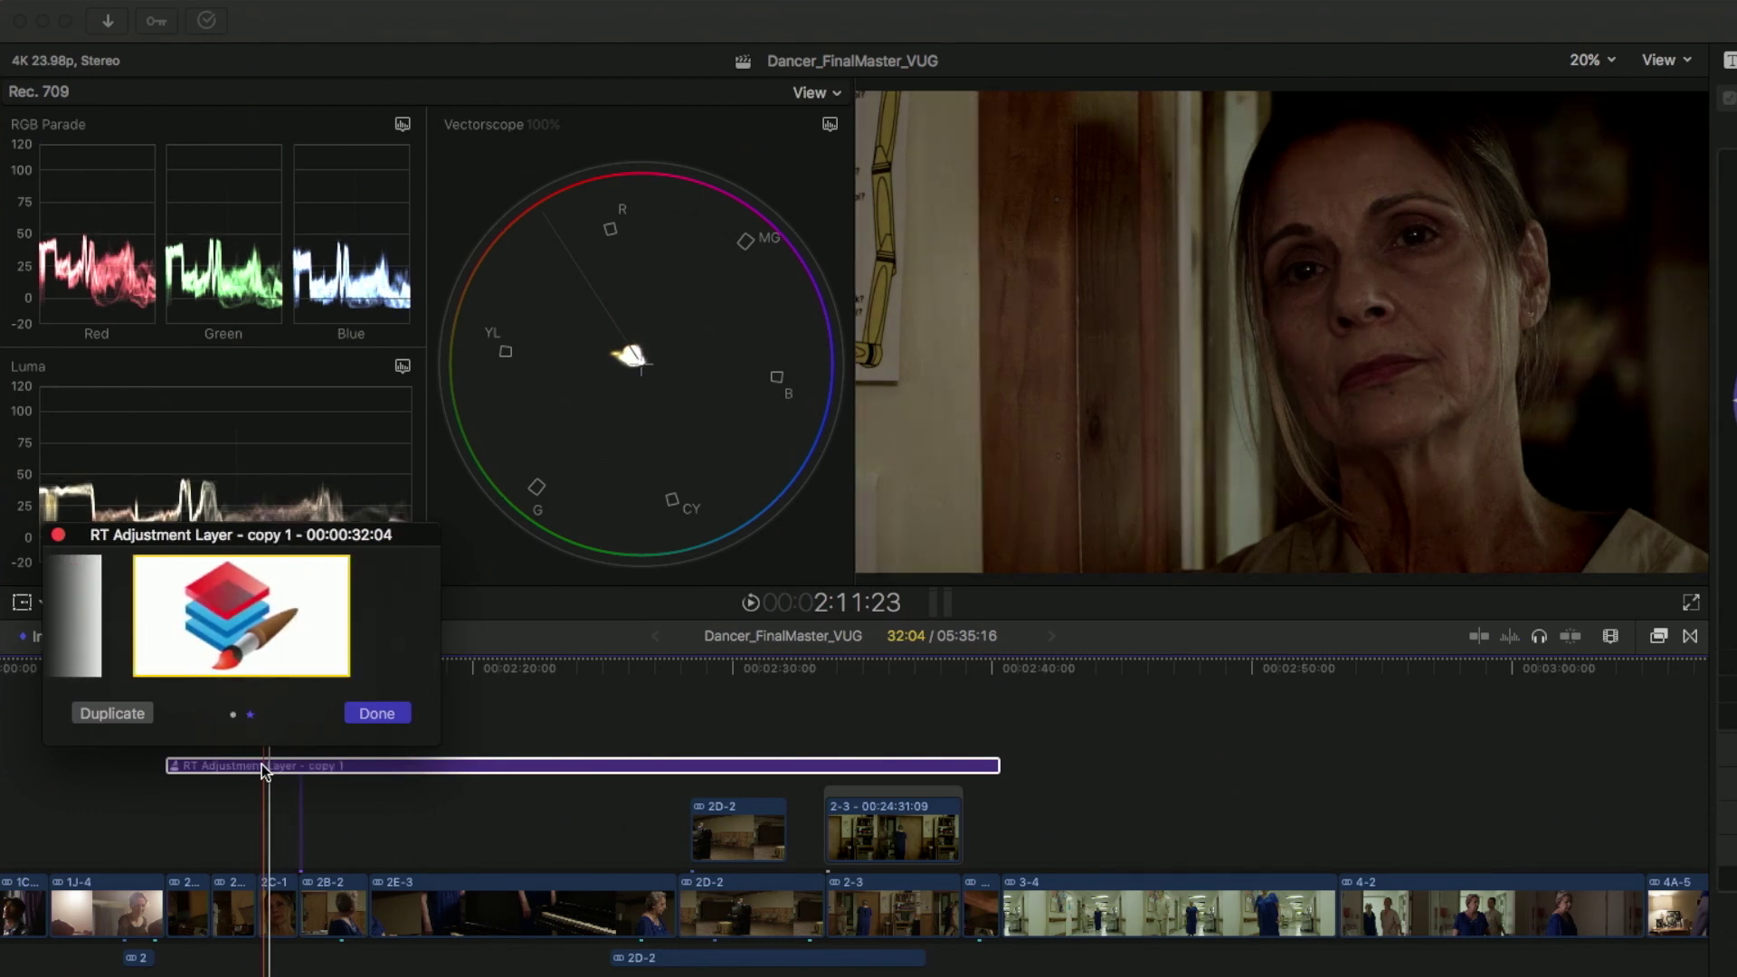
{"action": "key", "text": "Left"}
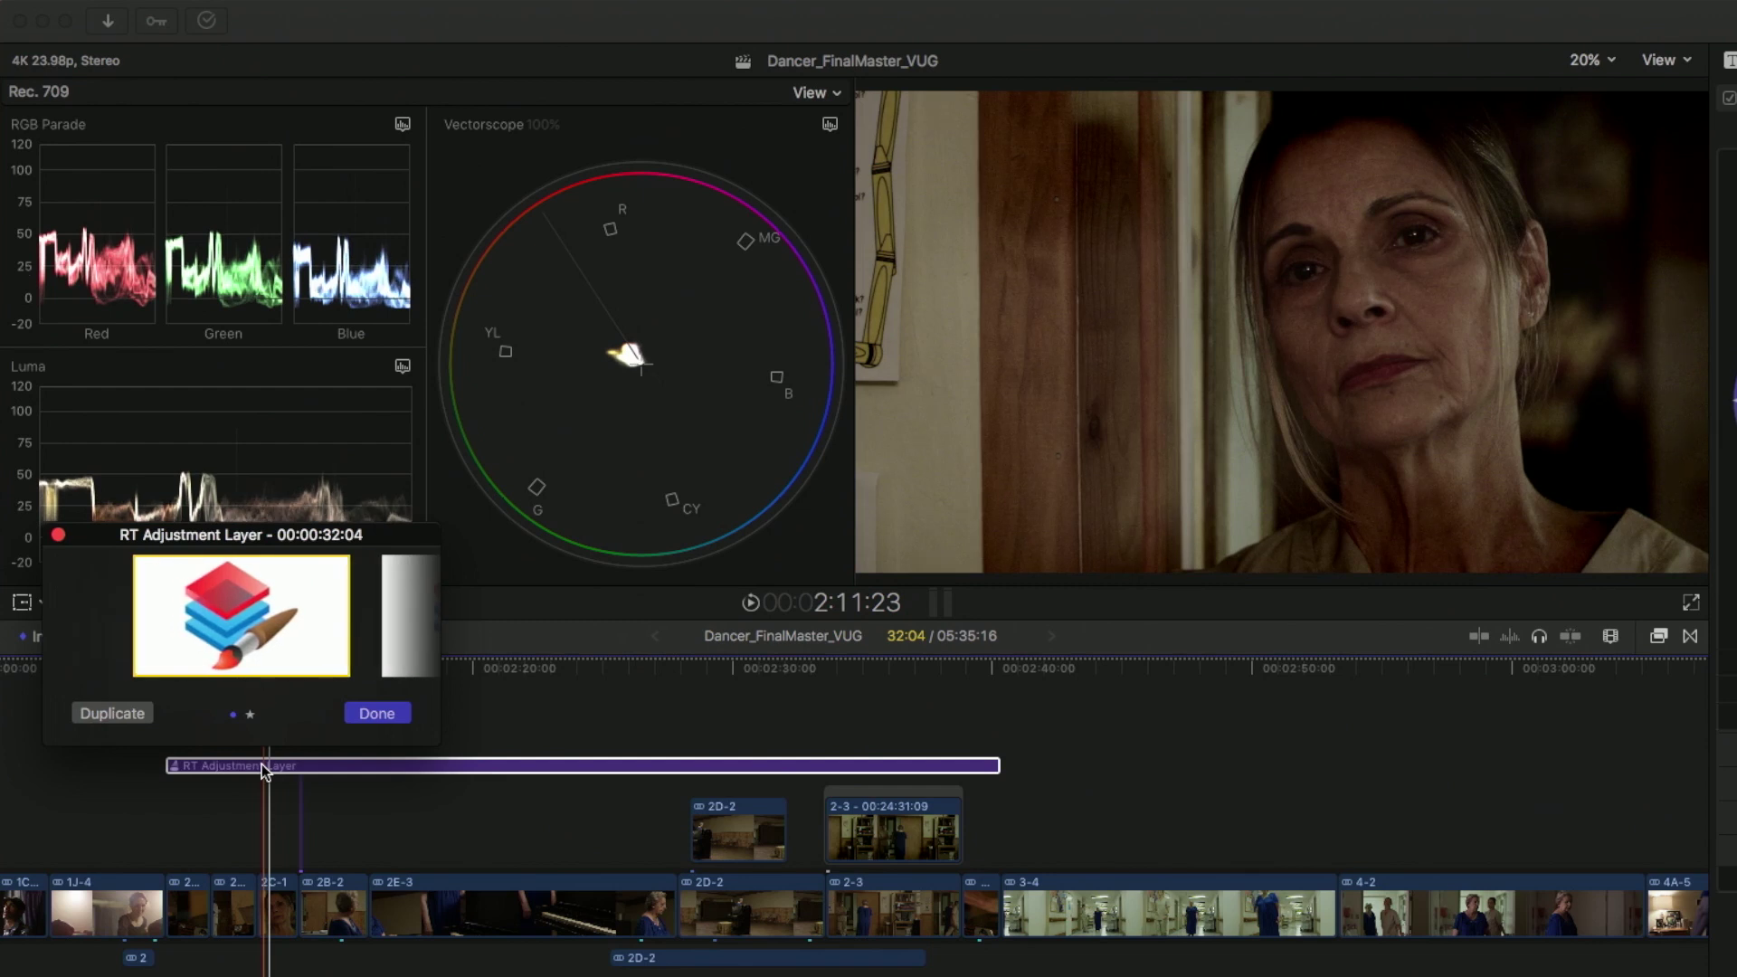
Step: Duplicate a third pick, RT Adjustment Layer - copy 2, and cycle through the three picks
{"action": "key", "text": "alt+y"}
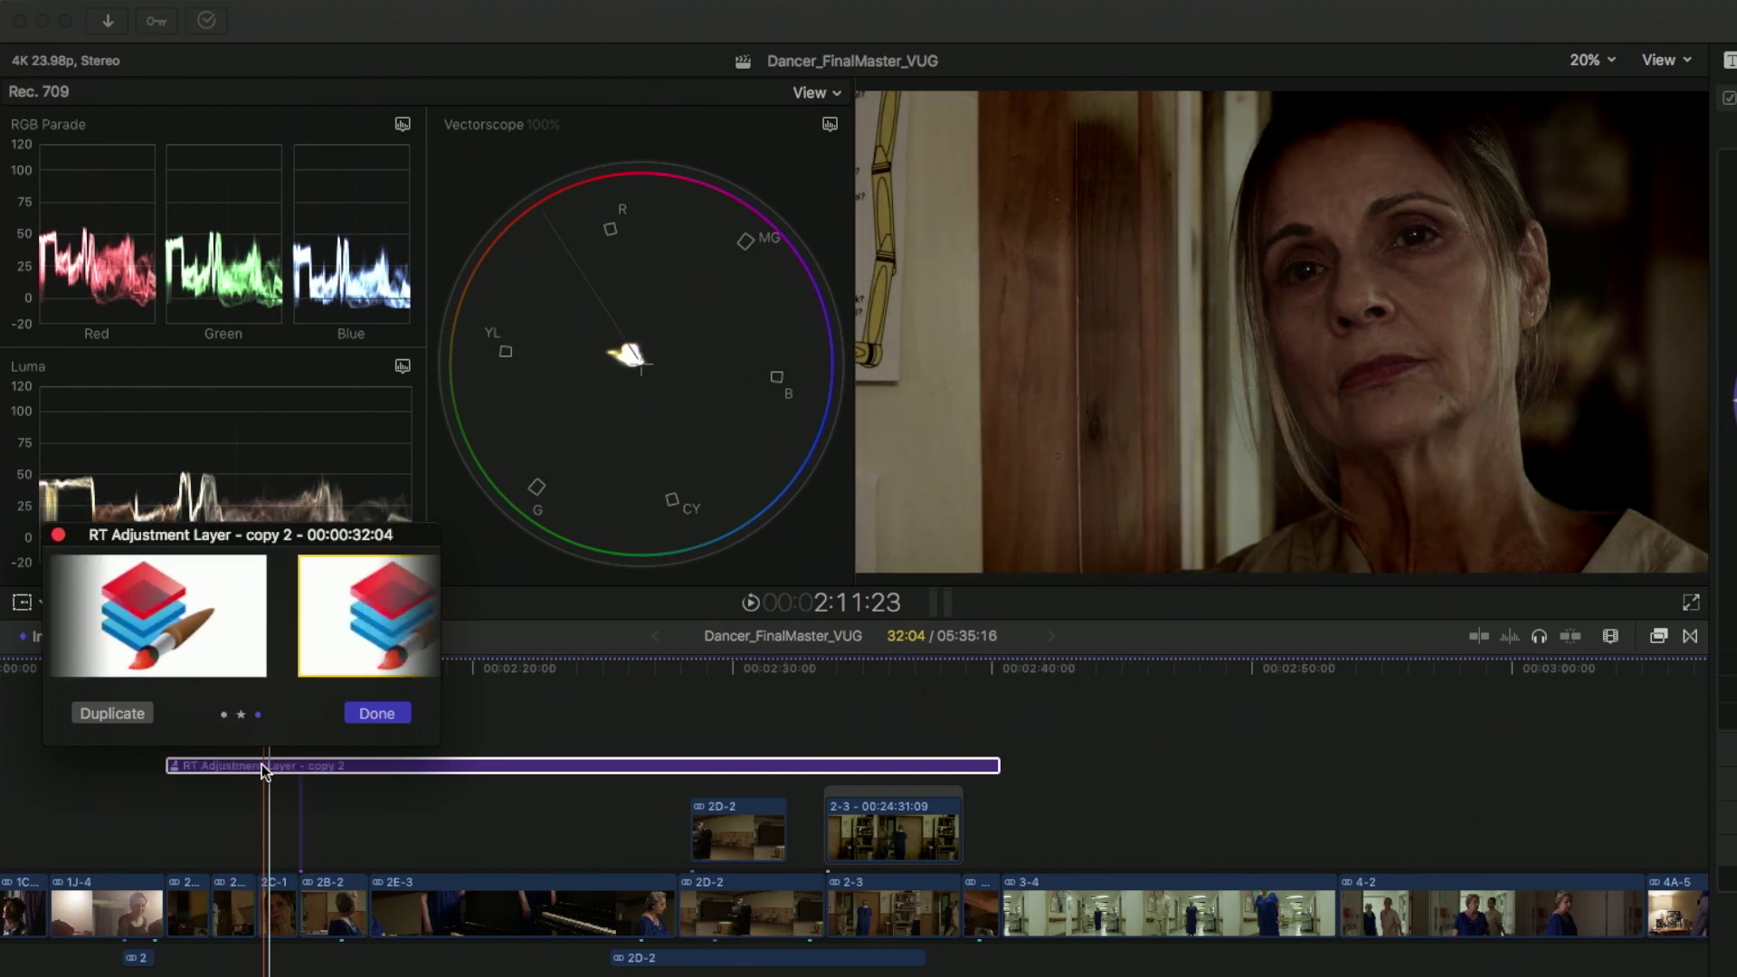
{"action": "key", "text": "ctrl+Left"}
{"action": "key", "text": "ctrl+Left"}
{"action": "key", "text": "ctrl+Right"}
{"action": "key", "text": "ctrl+Right"}
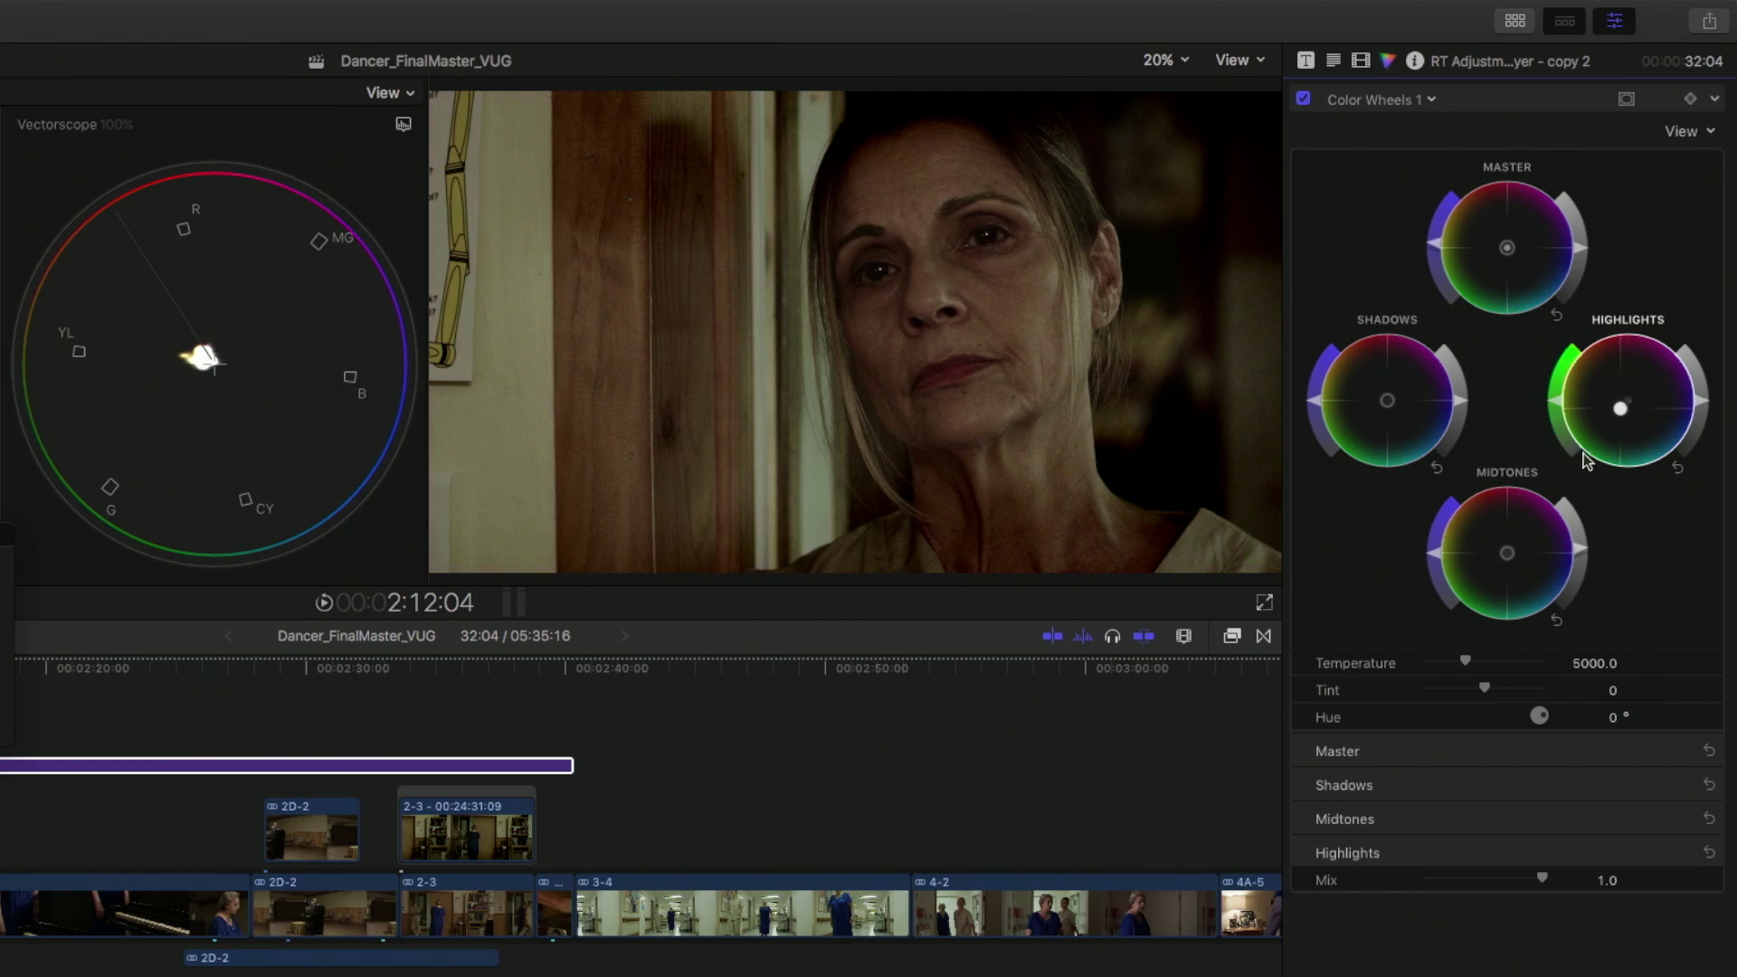
Step: Drag the Highlights and Midtones color-wheel pucks of copy 2 toward green-yellow
{"action": "left_click_drag", "start_coordinate": [1586, 461], "coordinate": [1544, 493]}
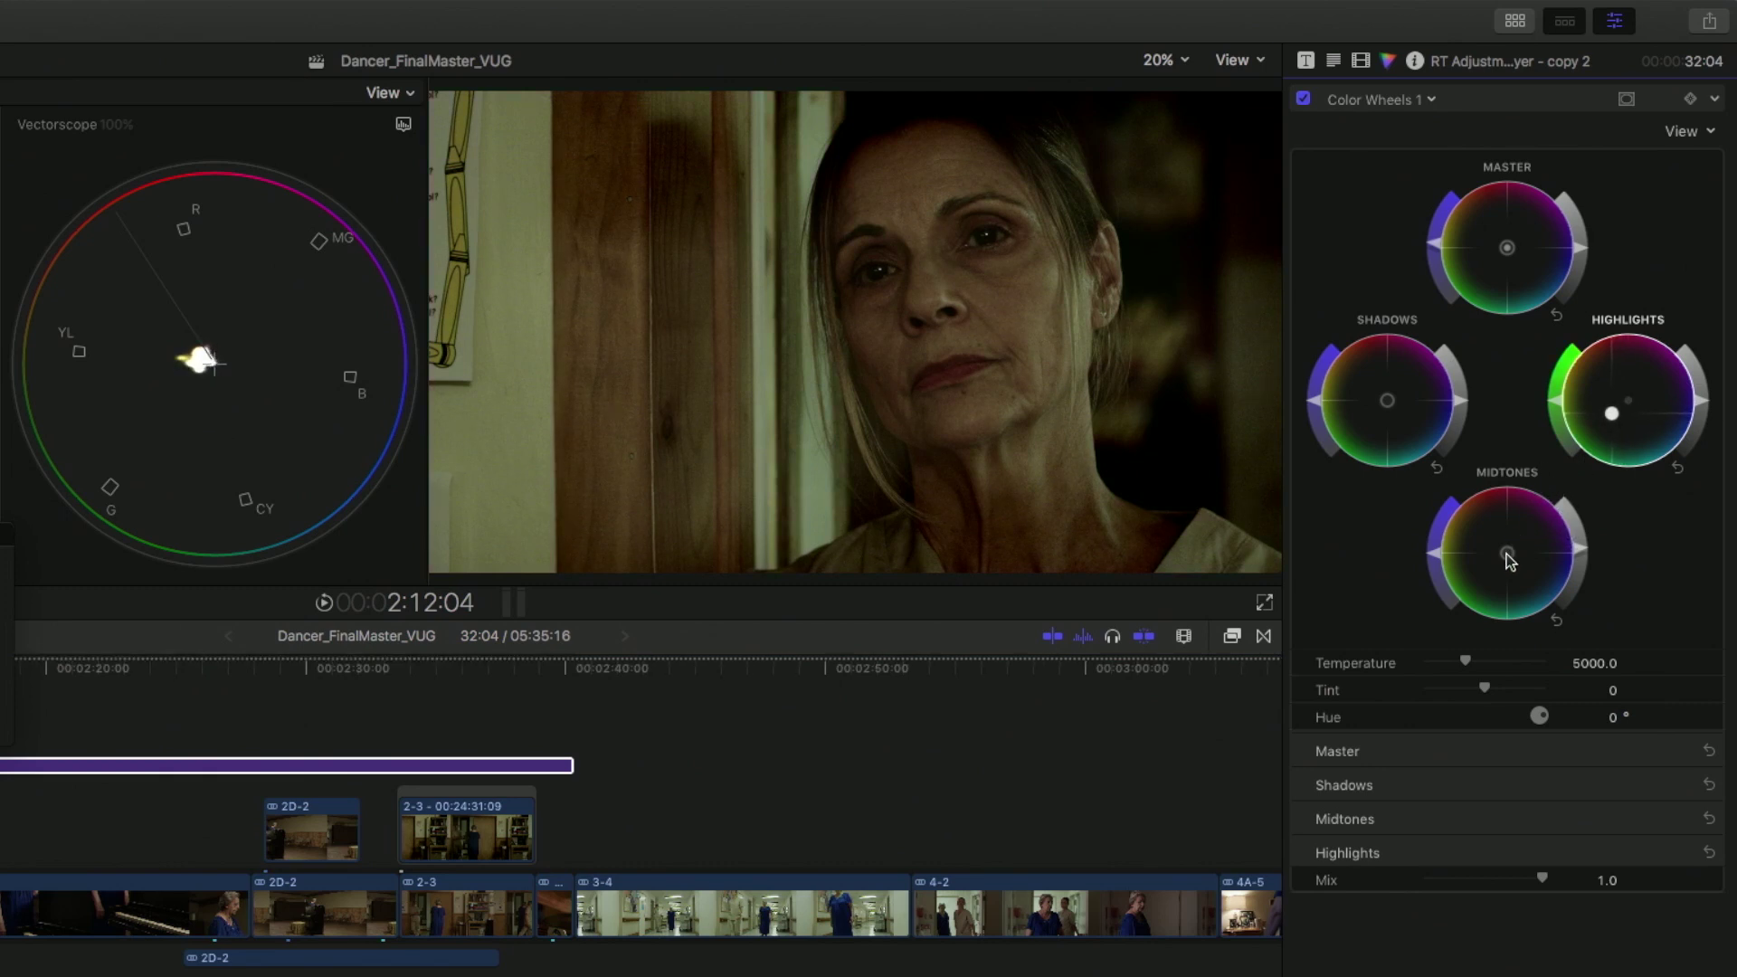
{"action": "left_click_drag", "start_coordinate": [1477, 583], "coordinate": [1483, 571]}
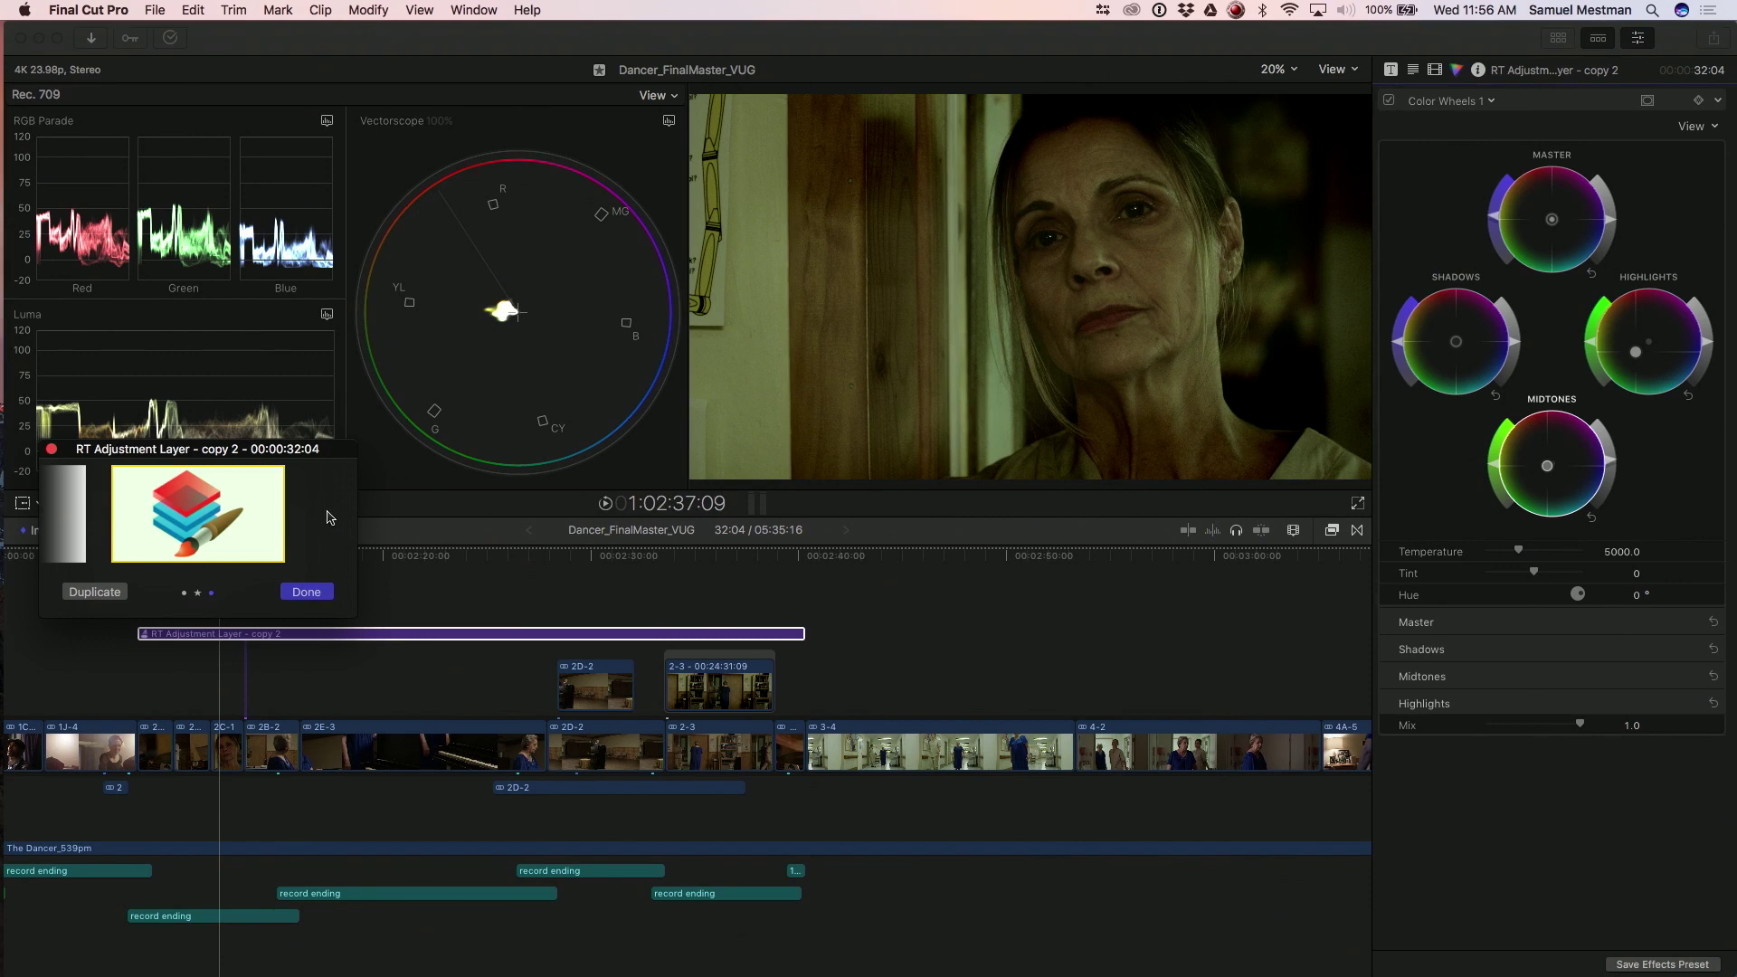
Step: Duplicate a copy 3 pick, shift its Highlights wheel color, and show the Effects browser
{"action": "key", "text": "alt+y"}
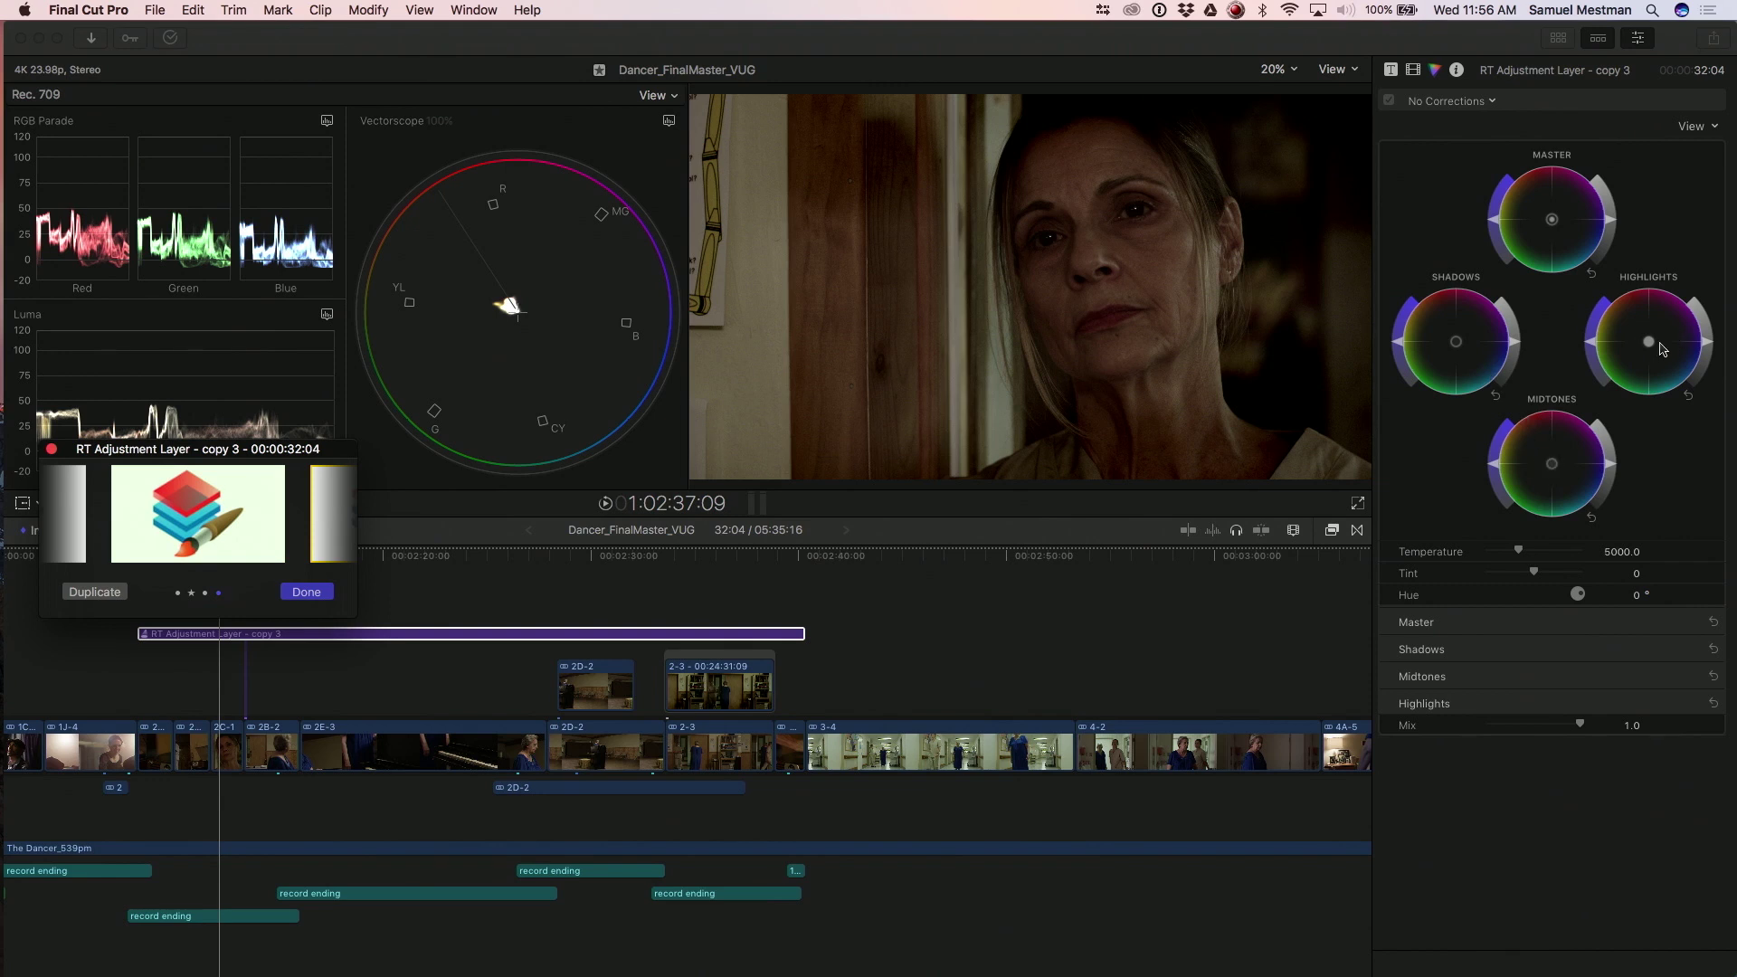
{"action": "left_click_drag", "start_coordinate": [1654, 350], "coordinate": [1663, 350]}
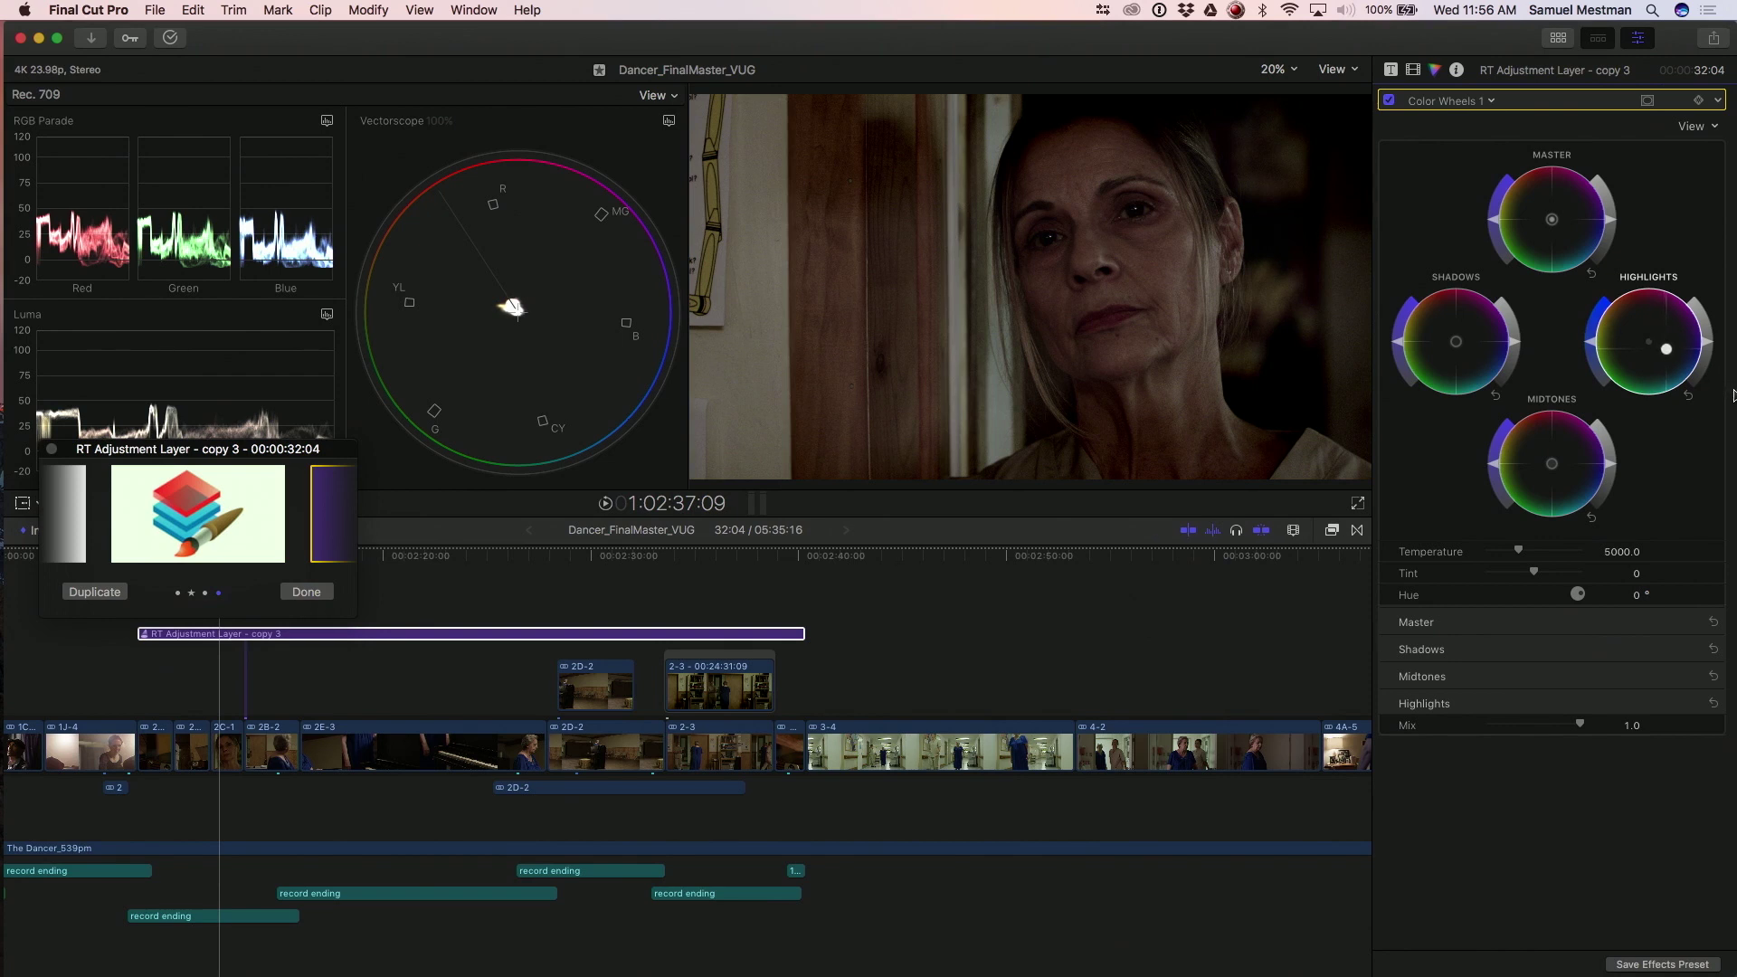
{"action": "left_click", "coordinate": [1333, 531]}
Step: Scroll the effect categories down to Light and select the Glow effect
{"action": "scroll", "coordinate": [1065, 715], "scroll_direction": "down", "scroll_amount": 4}
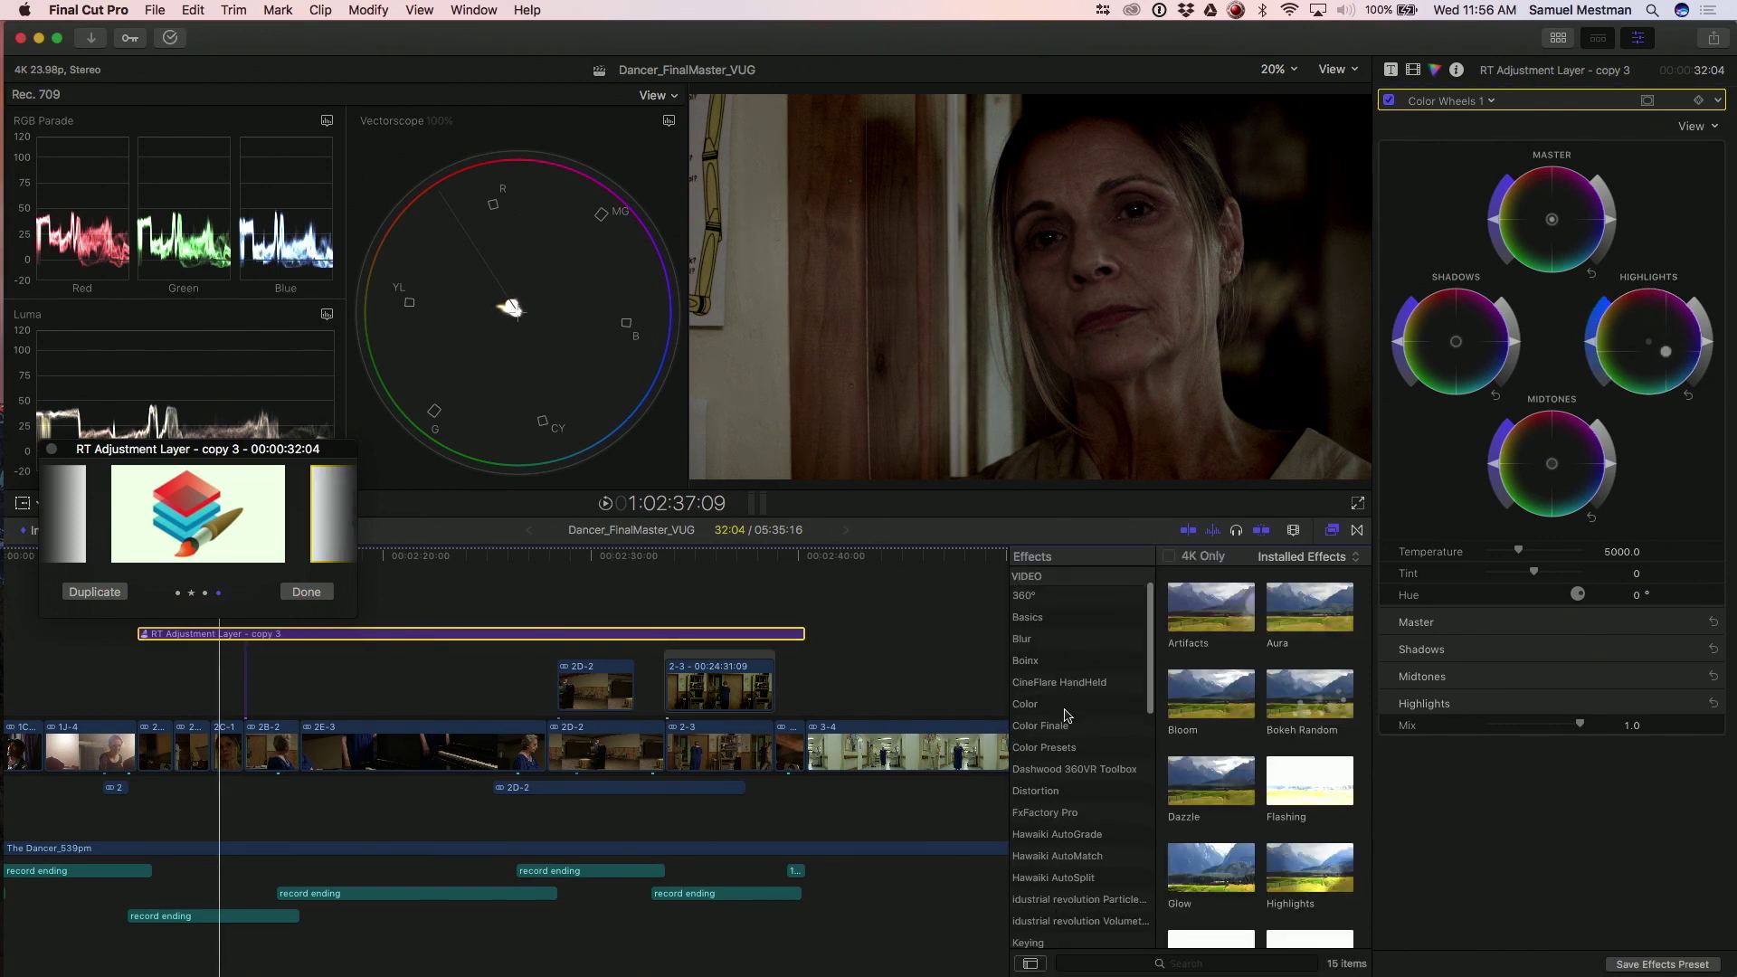
{"action": "scroll", "coordinate": [1066, 715], "scroll_direction": "down", "scroll_amount": 6}
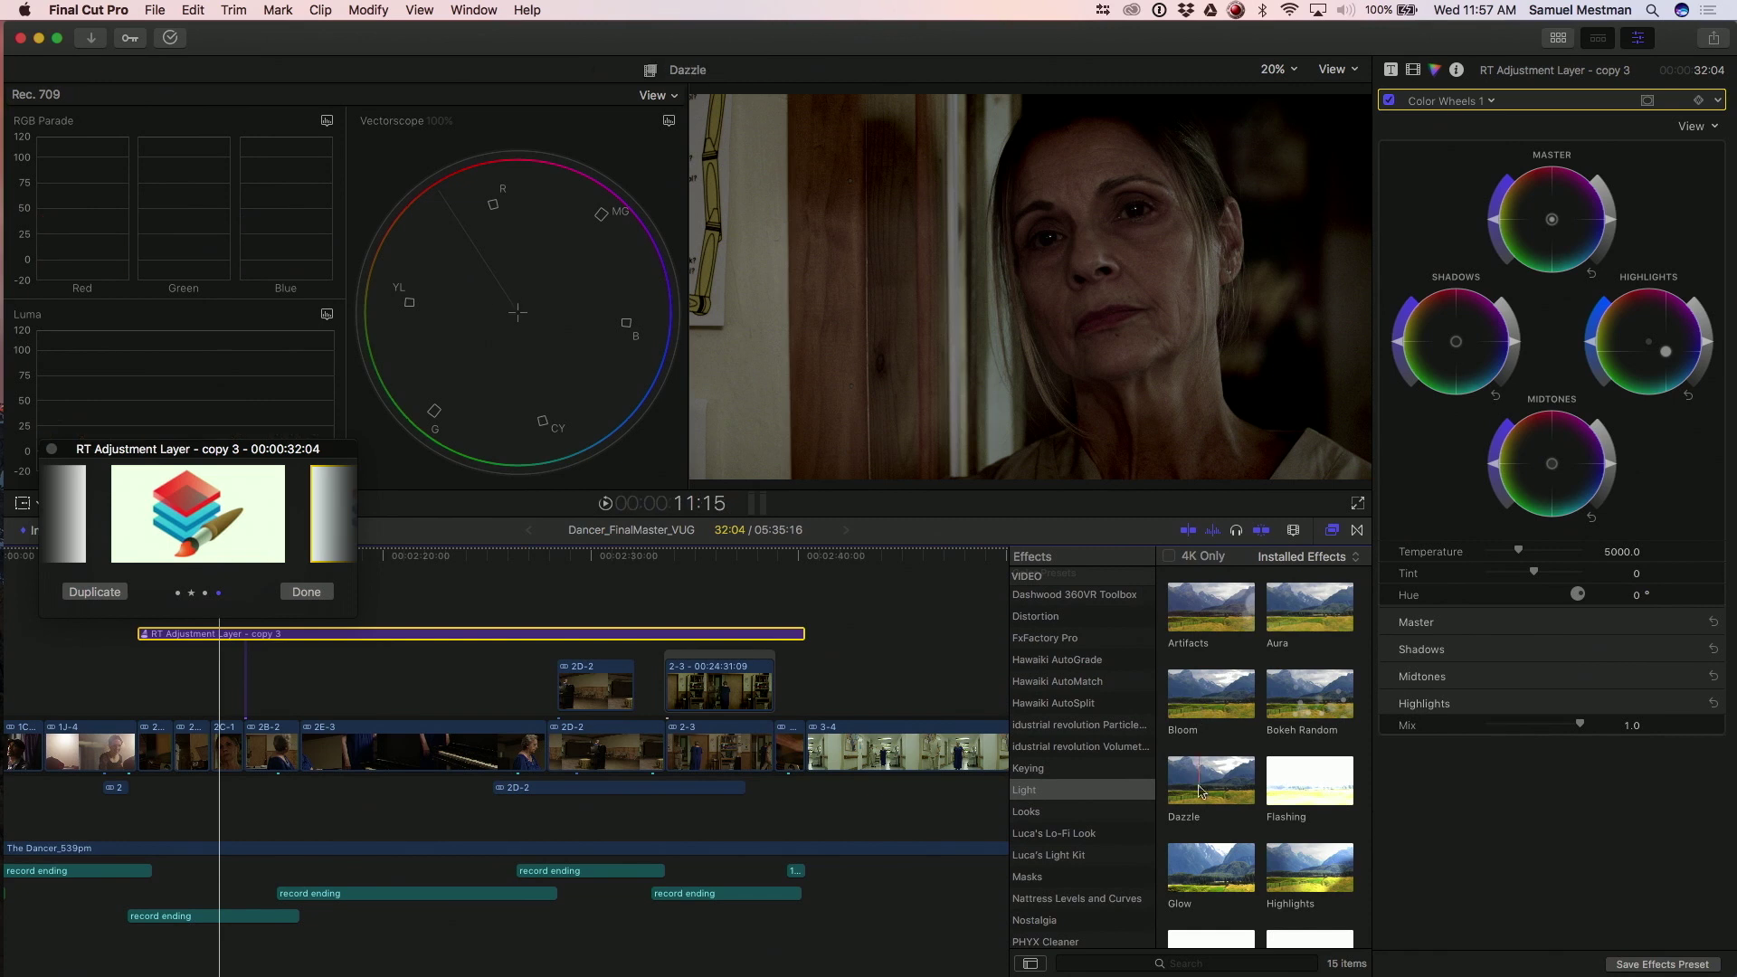
{"action": "left_click", "coordinate": [1196, 862]}
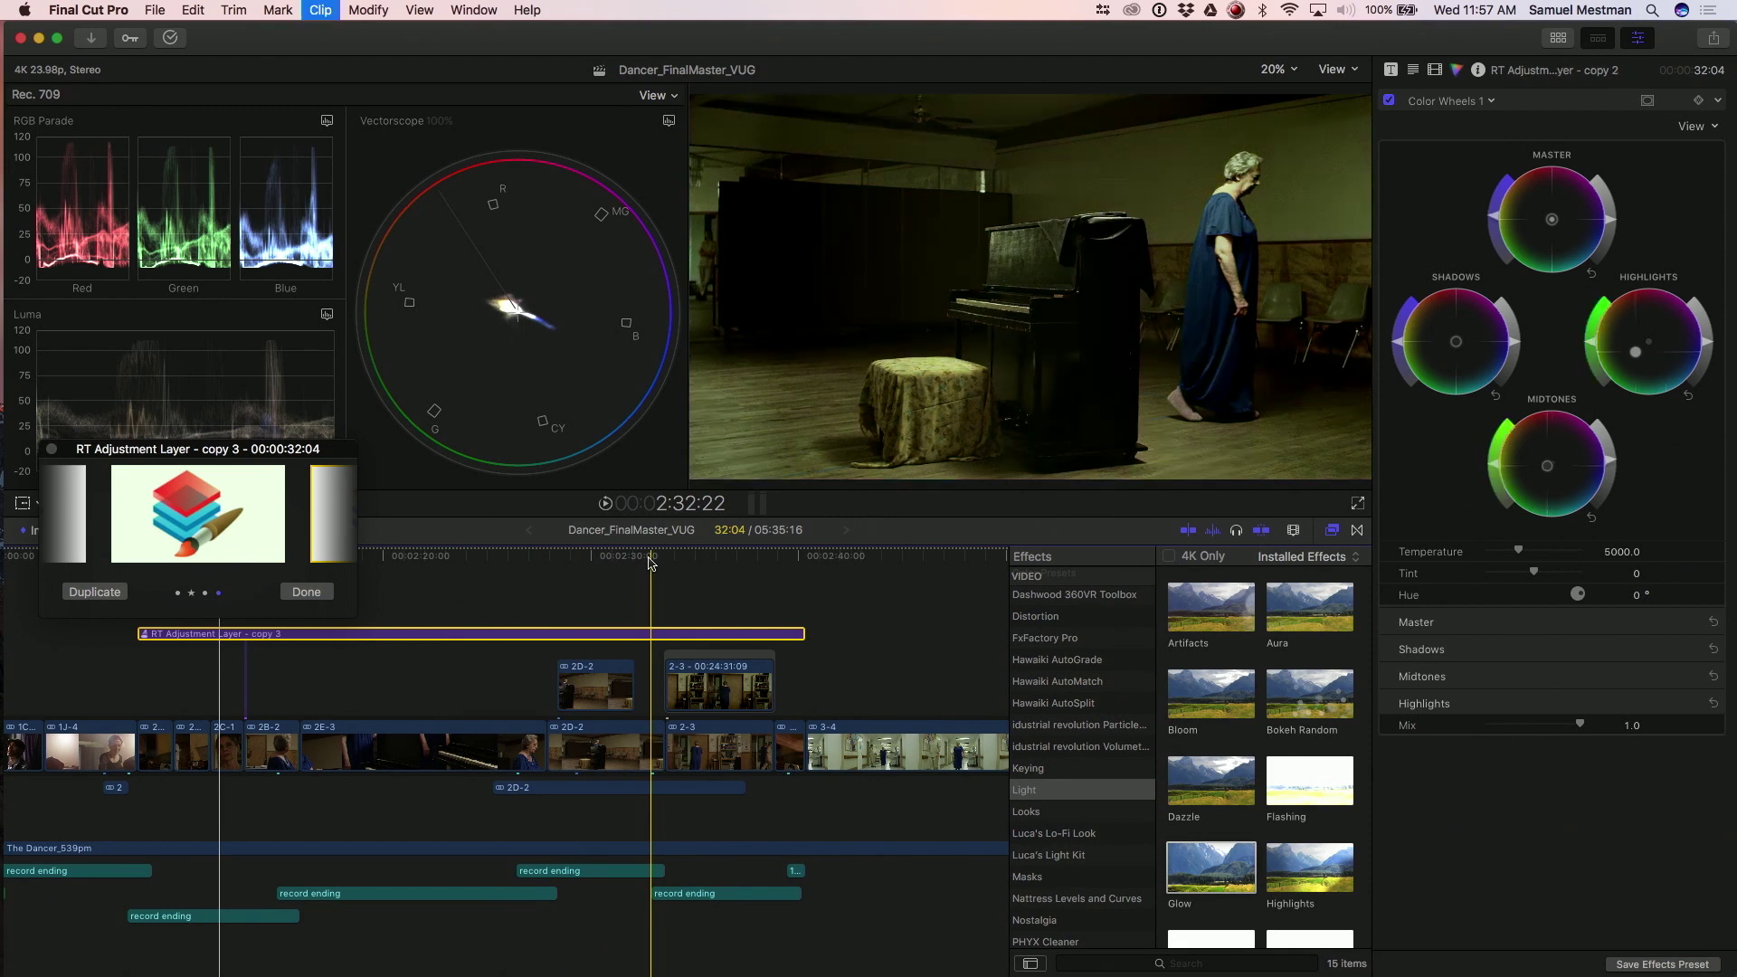
Step: Cycle through the audition picks, stop on copy 2, move the playhead back, and close the audition
{"action": "key", "text": "ctrl+Right"}
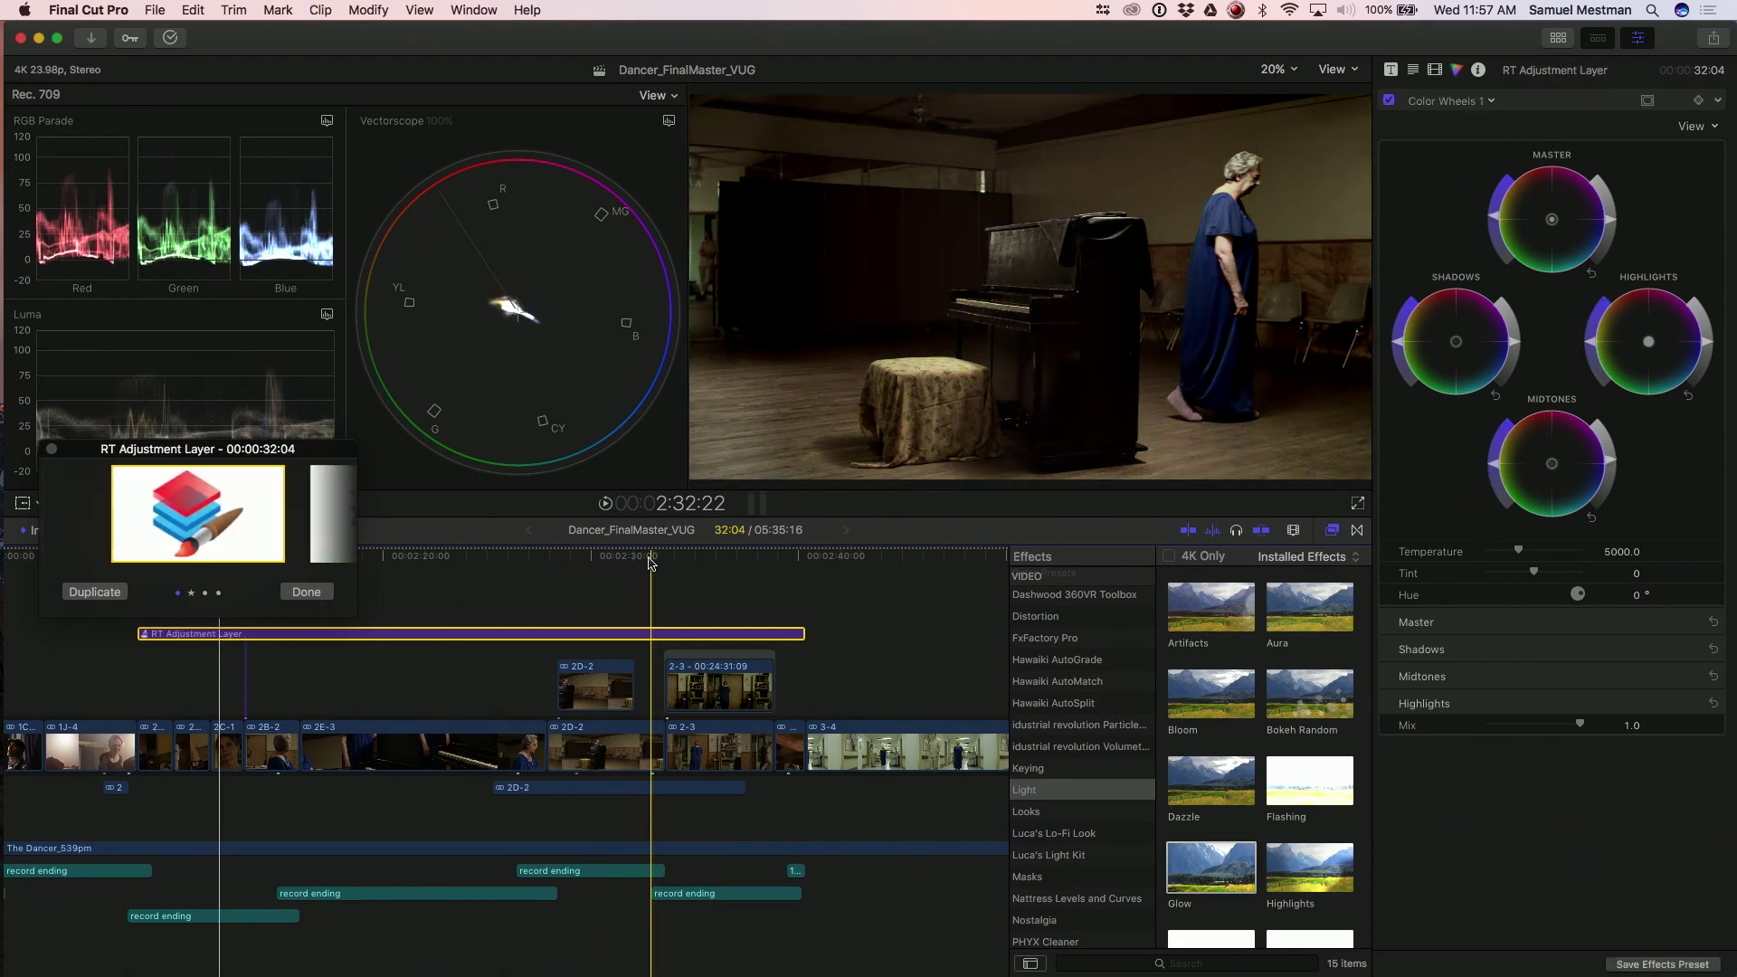
{"action": "key", "text": "ctrl+Right"}
{"action": "key", "text": "ctrl+Right"}
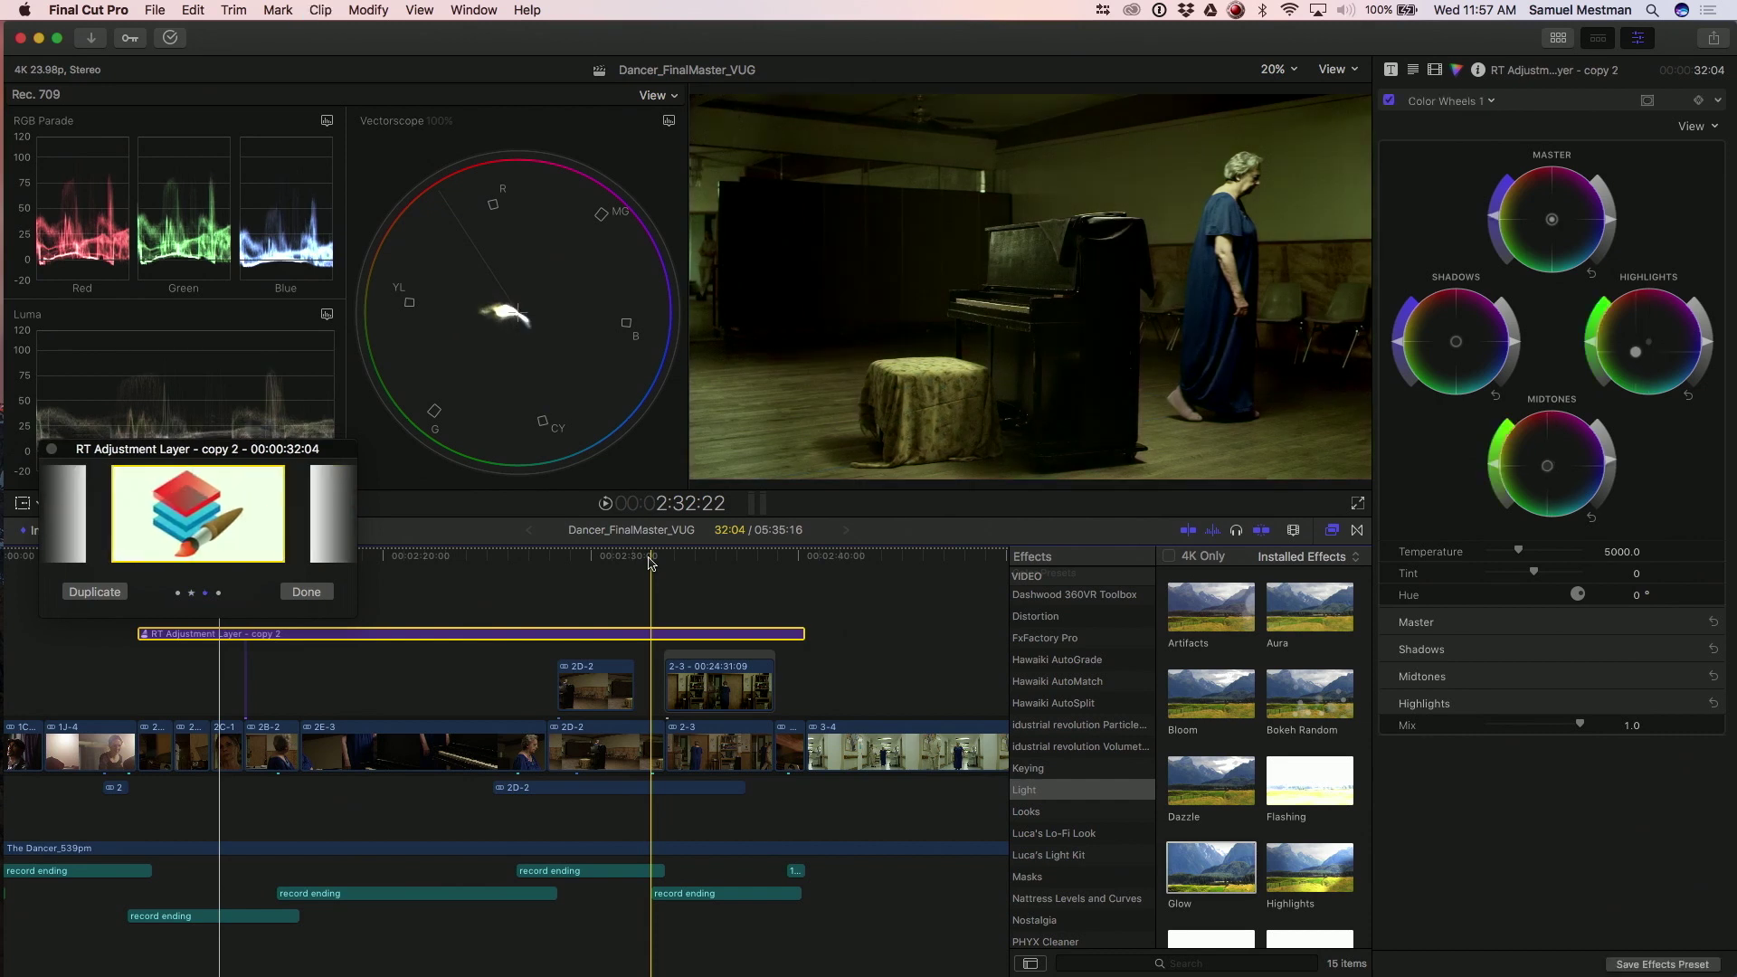
{"action": "key", "text": "ctrl+Right"}
{"action": "key", "text": "ctrl+Left"}
{"action": "left_click_drag", "start_coordinate": [648, 563], "coordinate": [474, 555]}
{"action": "left_click", "coordinate": [299, 591]}
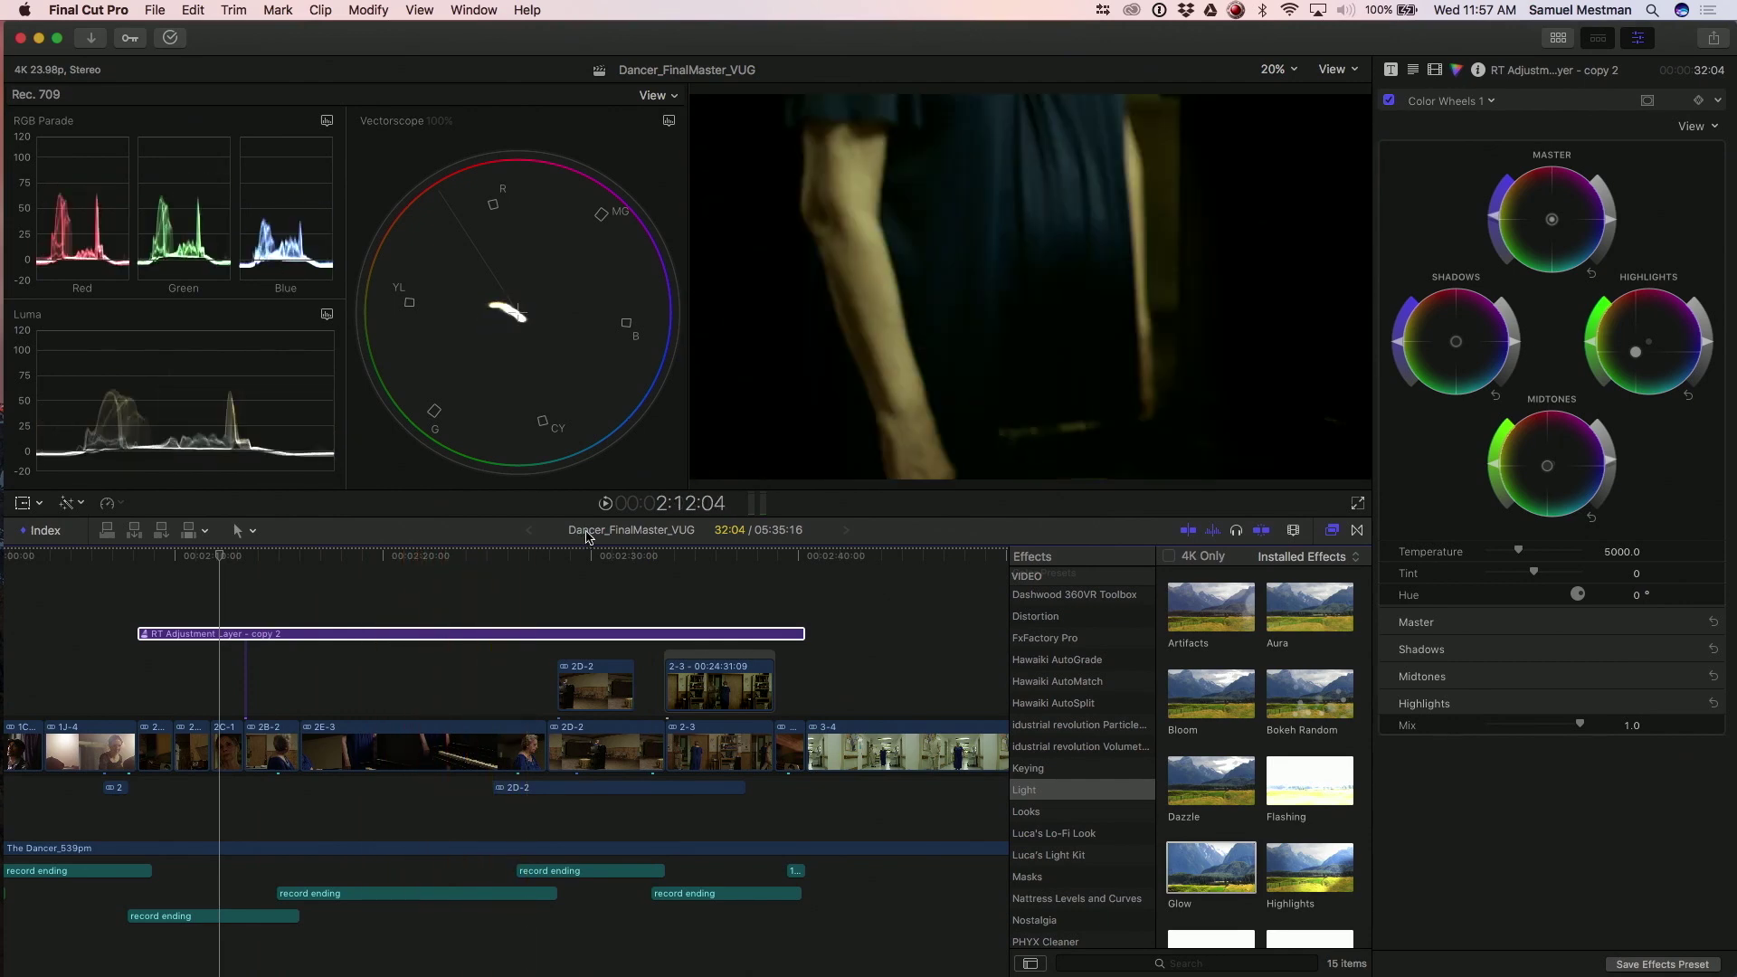